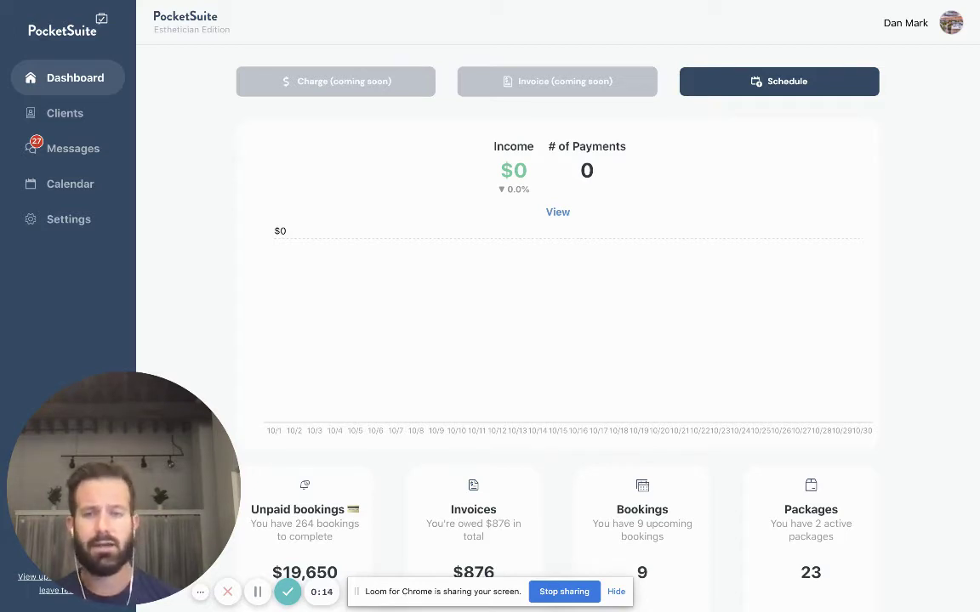
# Step: Start a new appointment and select the client for it
pyautogui.scroll(-5, 715, 375)
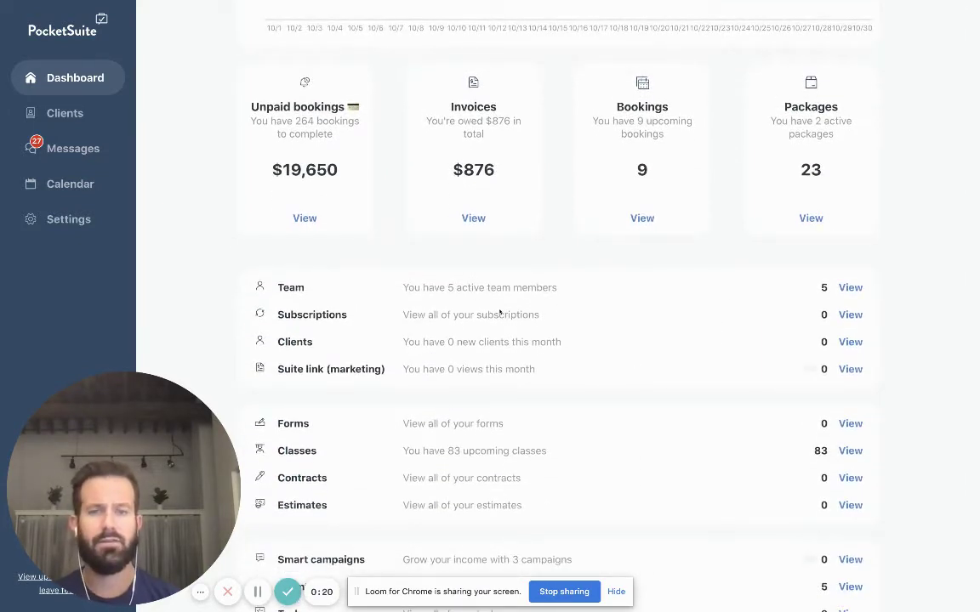
pyautogui.scroll(1, 496, 319)
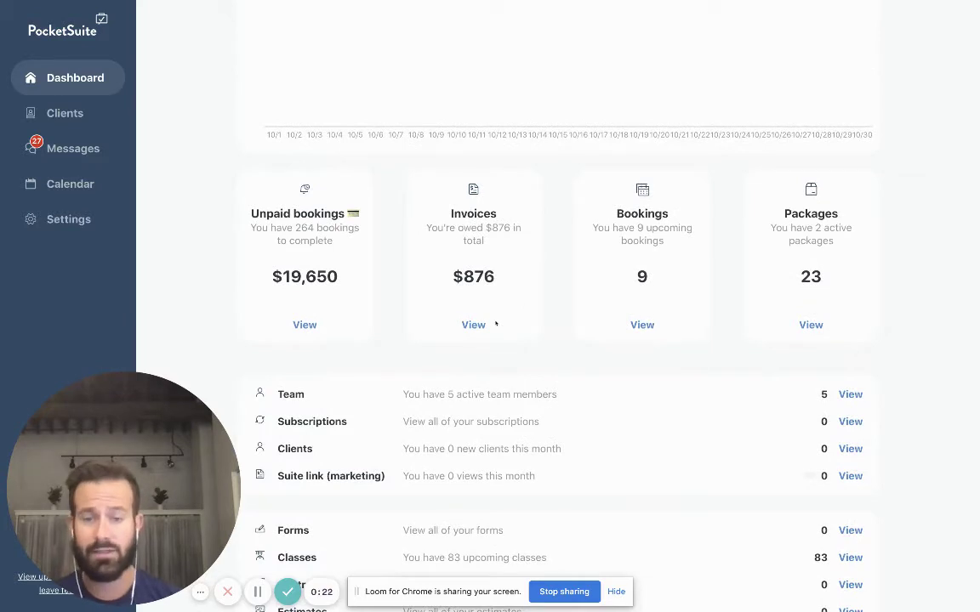
pyautogui.scroll(3, 495, 324)
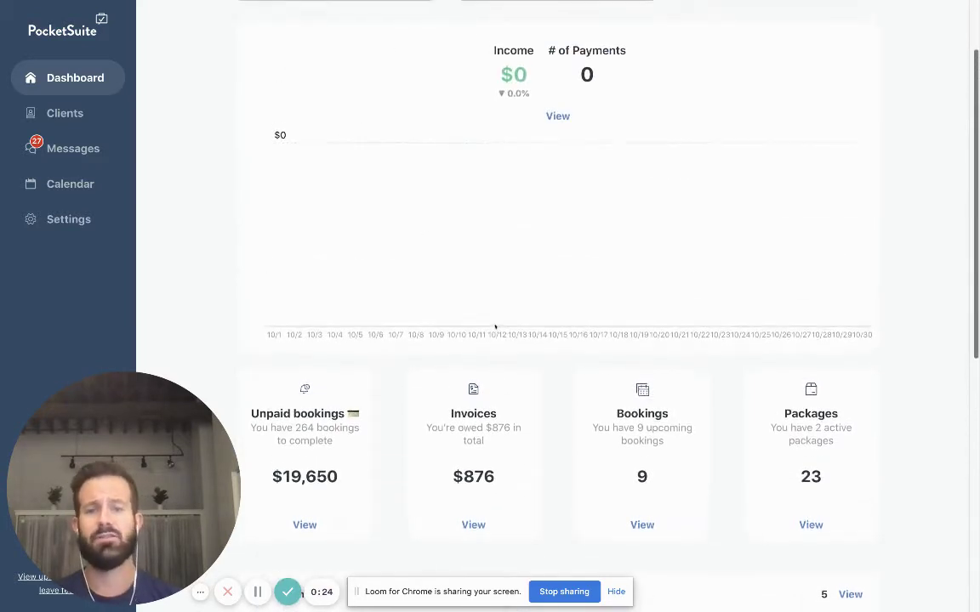
pyautogui.scroll(1, 495, 328)
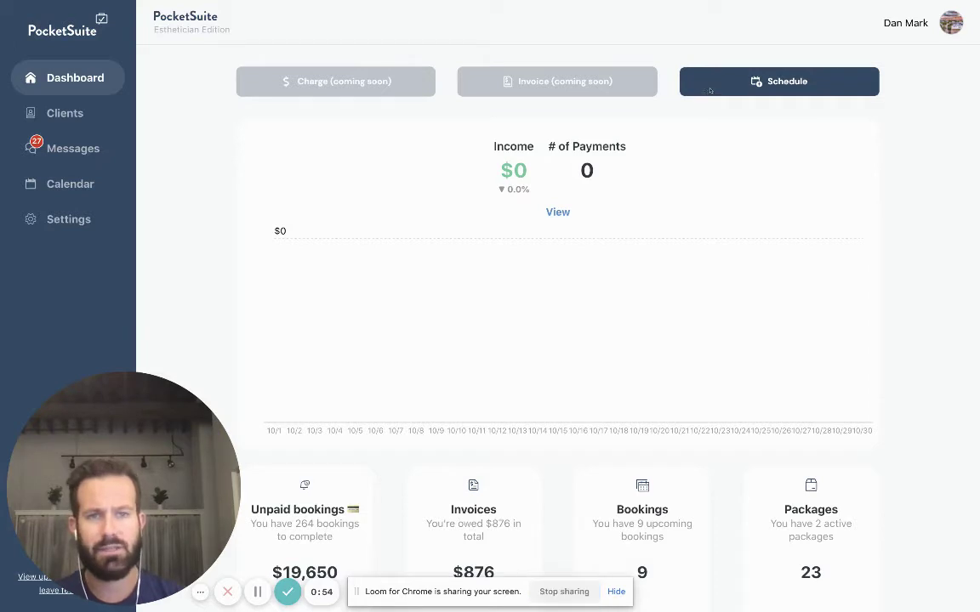
pyautogui.click(718, 87)
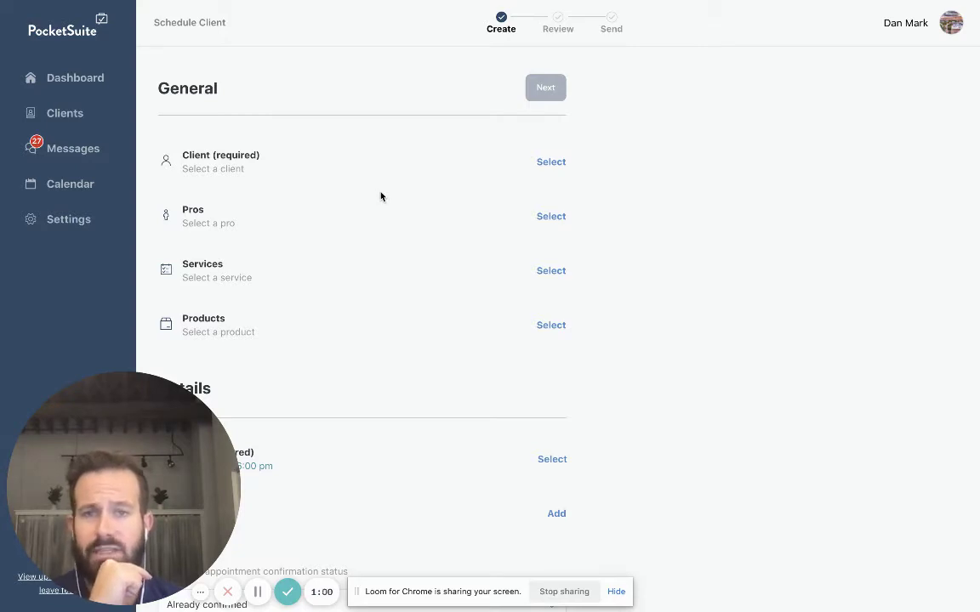
pyautogui.click(545, 163)
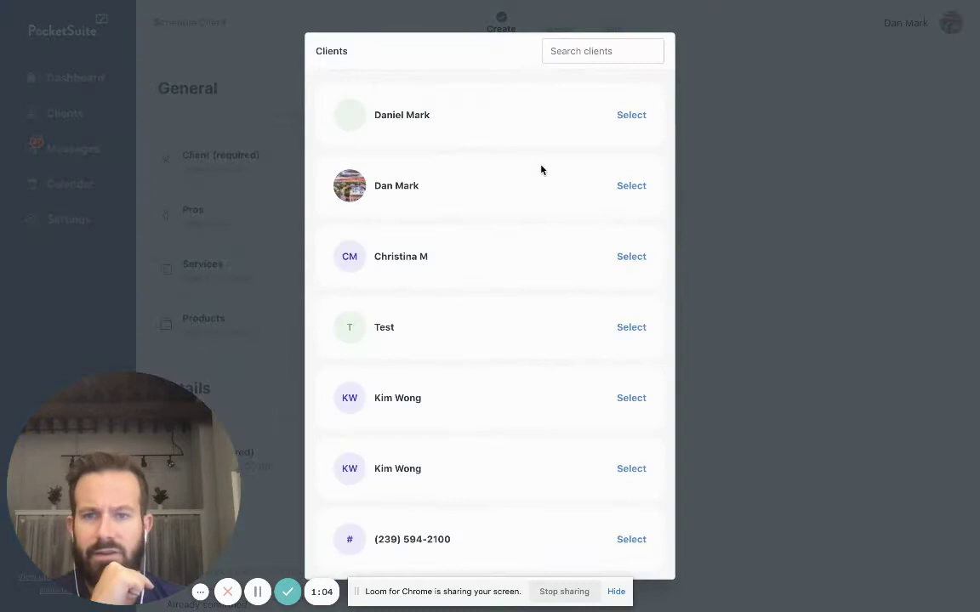
pyautogui.click(620, 258)
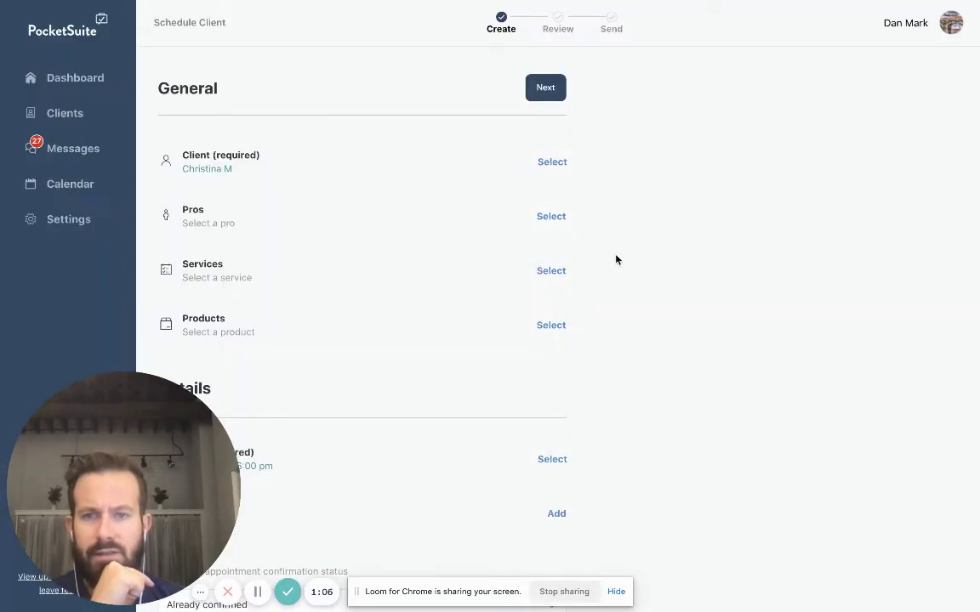
# Step: Assign the unavailable pro, accepting a double booking at 6:00 pm
pyautogui.click(547, 219)
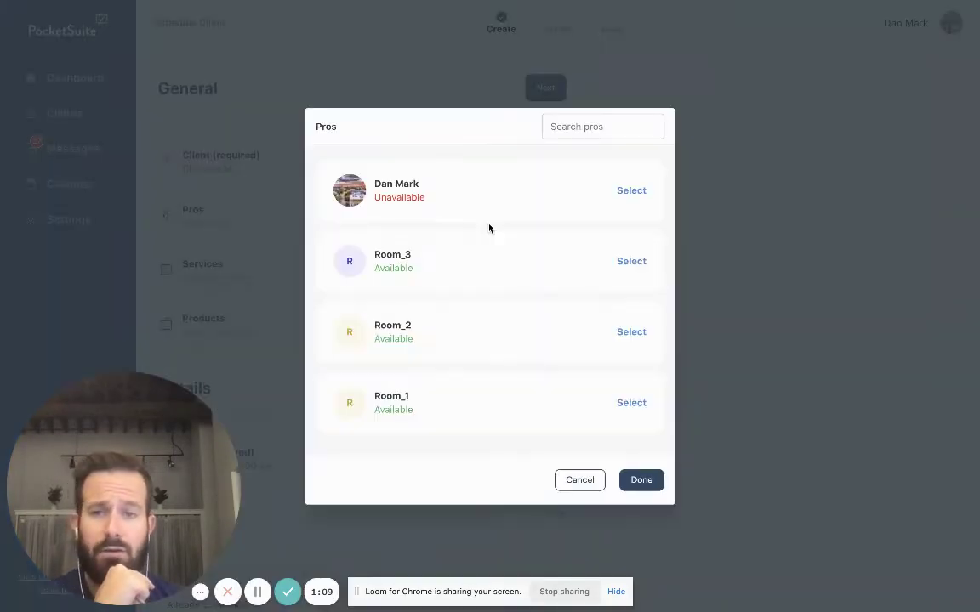
pyautogui.click(629, 191)
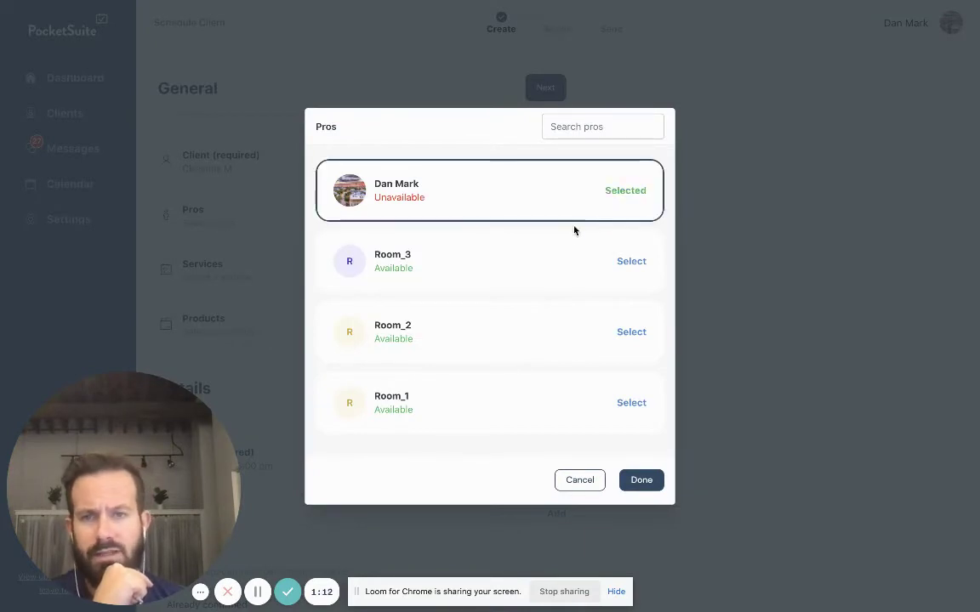
pyautogui.click(641, 481)
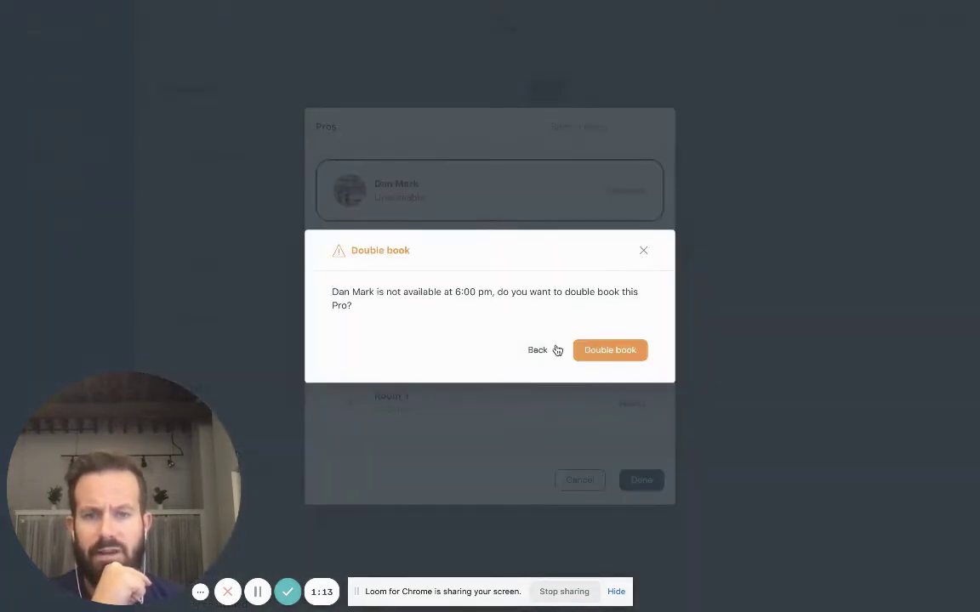
pyautogui.click(606, 352)
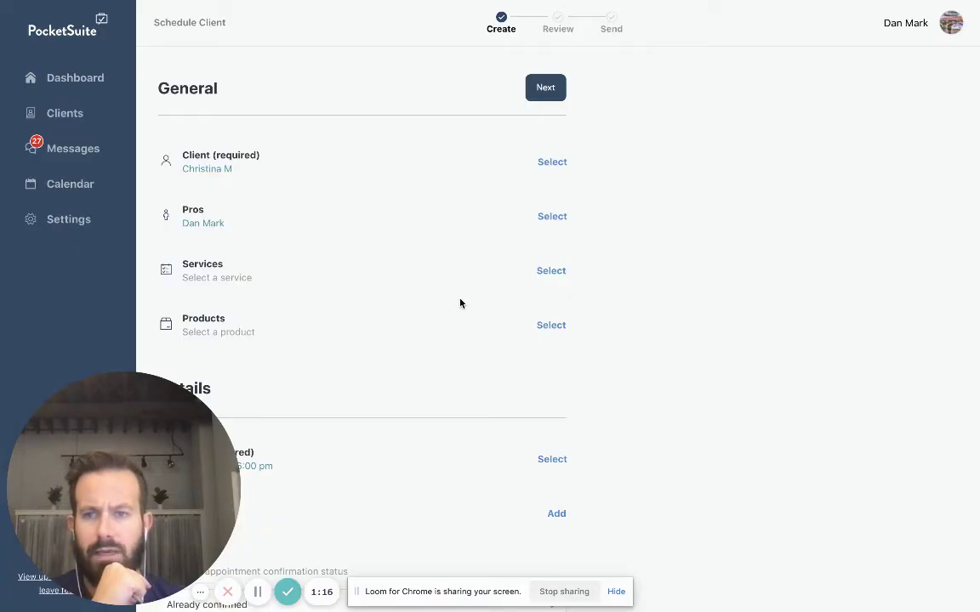
# Step: Add the Intake Consultation service with sales tax turned on
pyautogui.click(551, 271)
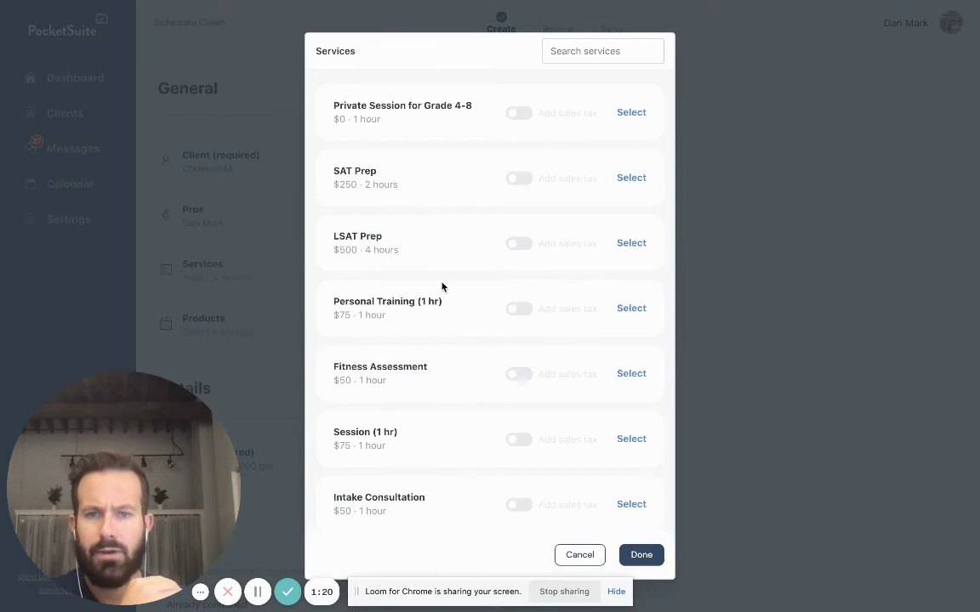
pyautogui.click(631, 505)
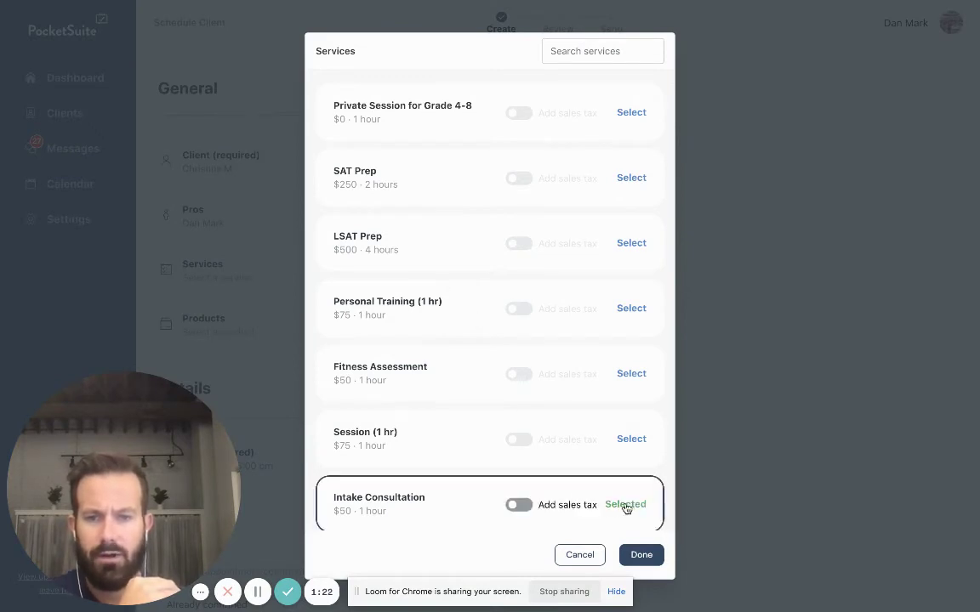
pyautogui.click(527, 509)
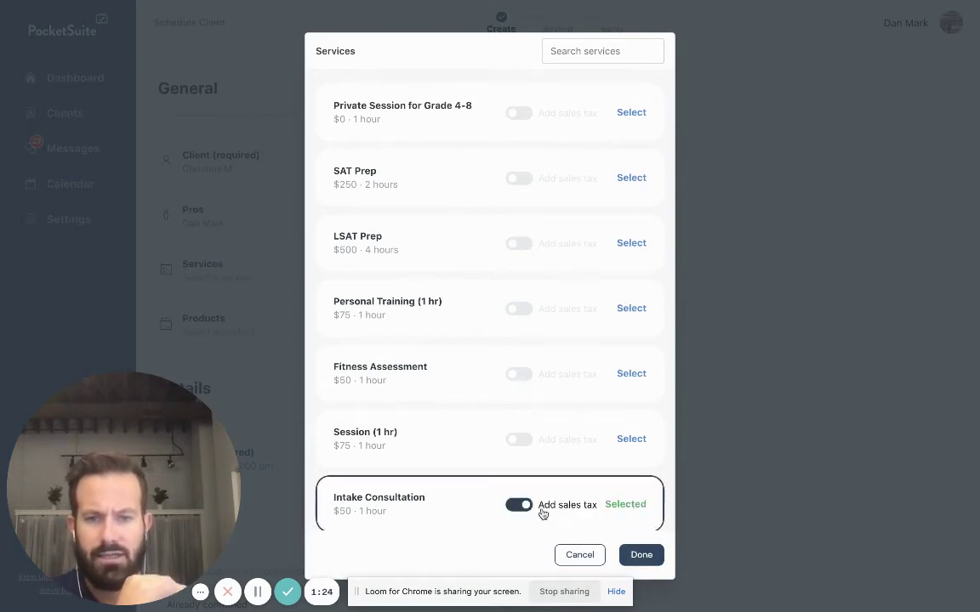
pyautogui.click(643, 554)
# Step: Add a deposit of 10 and a fixed discount of 5 to the $50 total
pyautogui.scroll(-1, 429, 402)
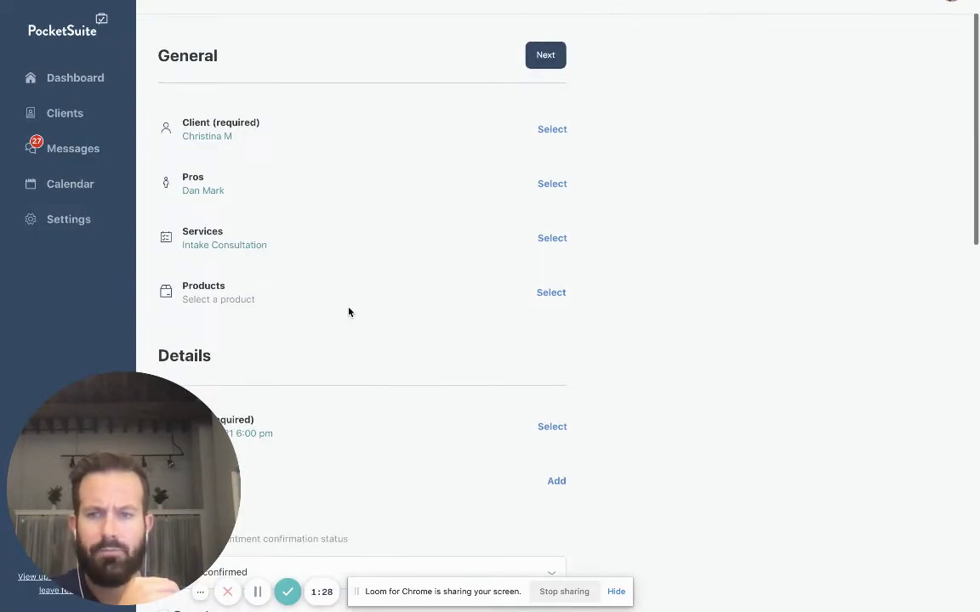
pyautogui.scroll(-6, 348, 312)
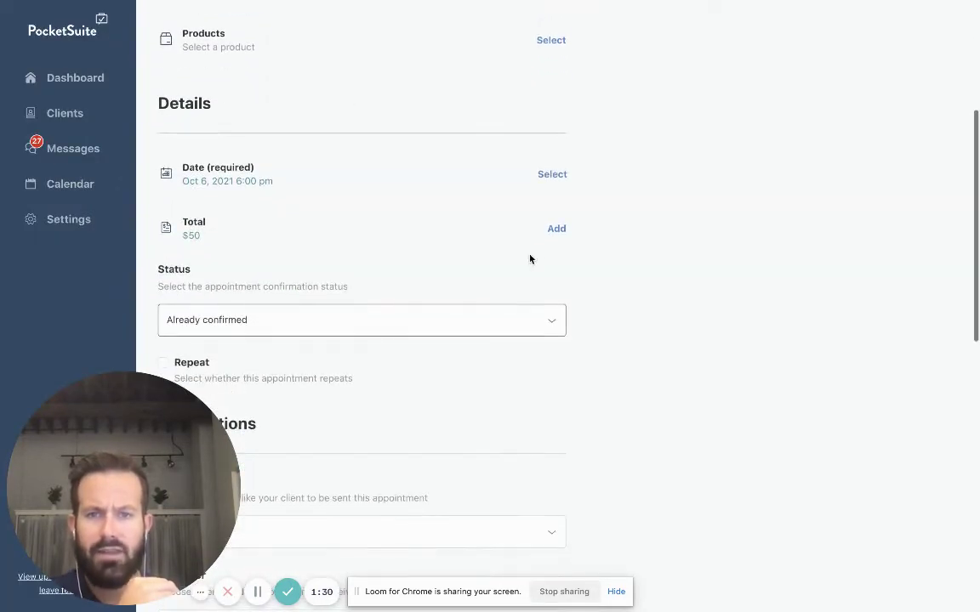
pyautogui.click(555, 229)
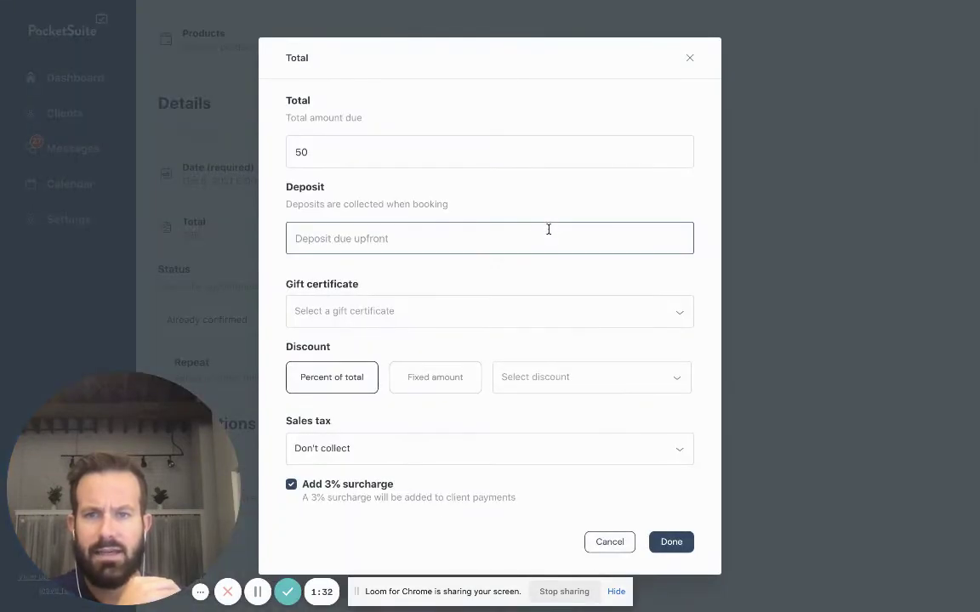
pyautogui.click(359, 237)
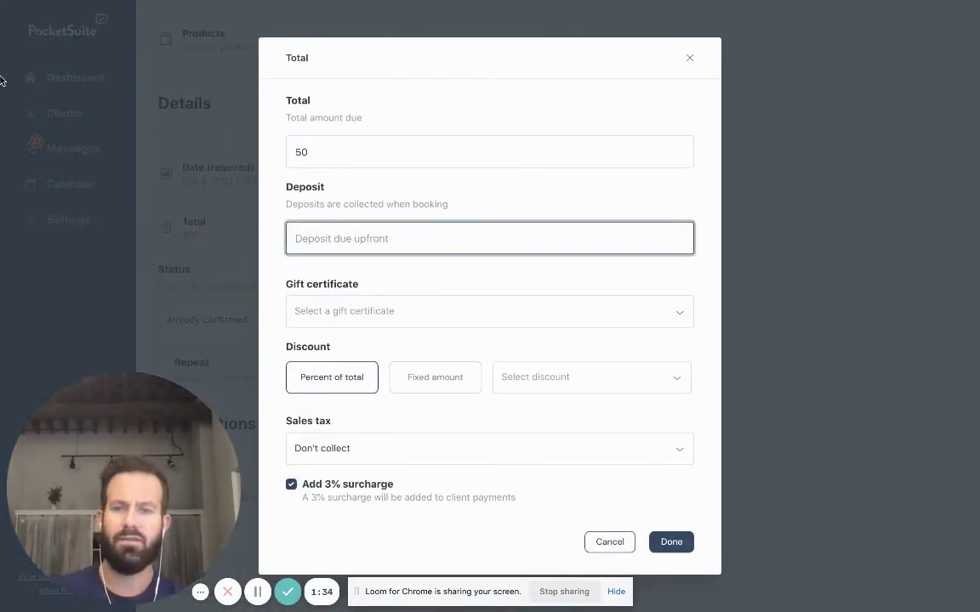
pyautogui.write('1')
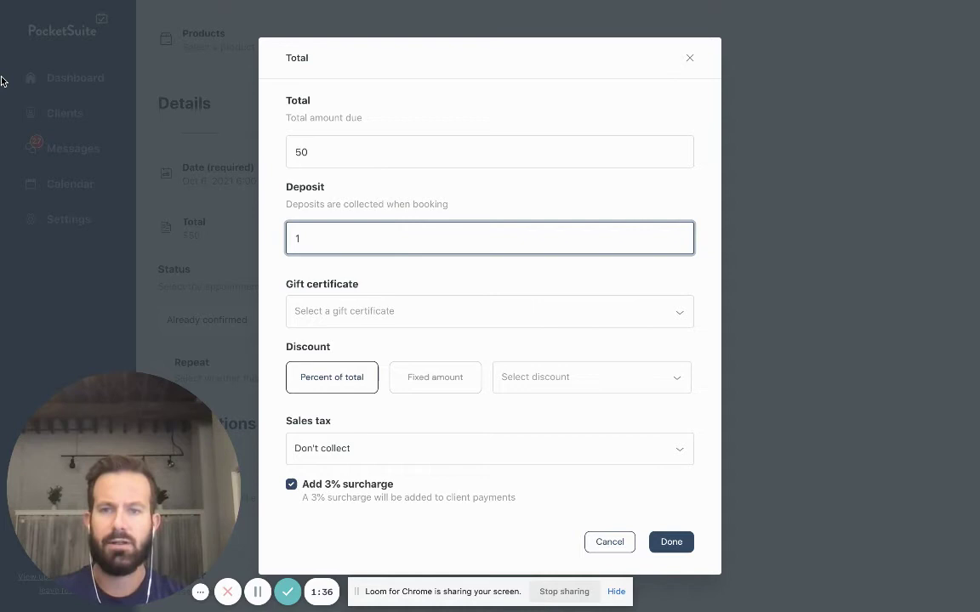
pyautogui.write('0')
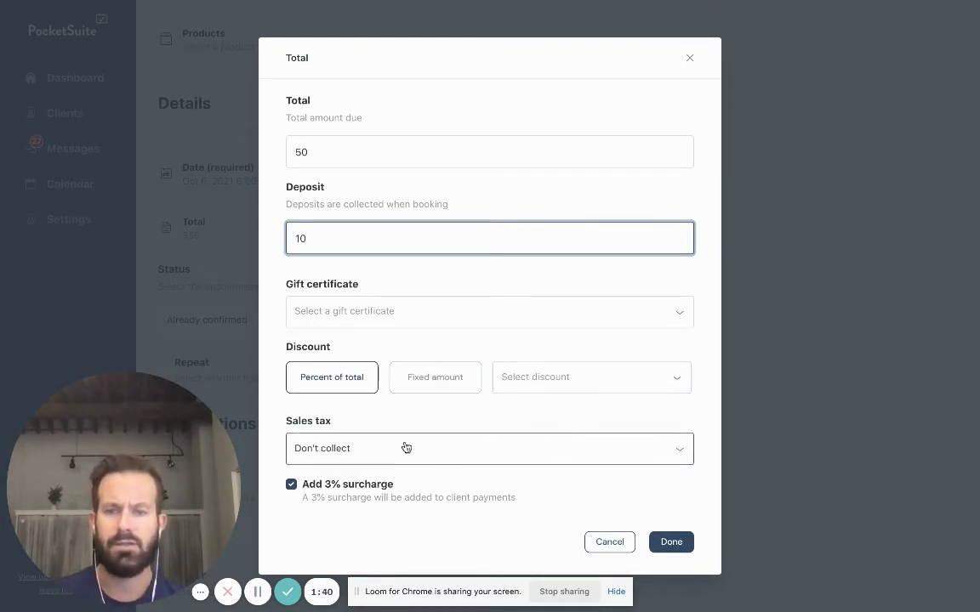
pyautogui.click(431, 390)
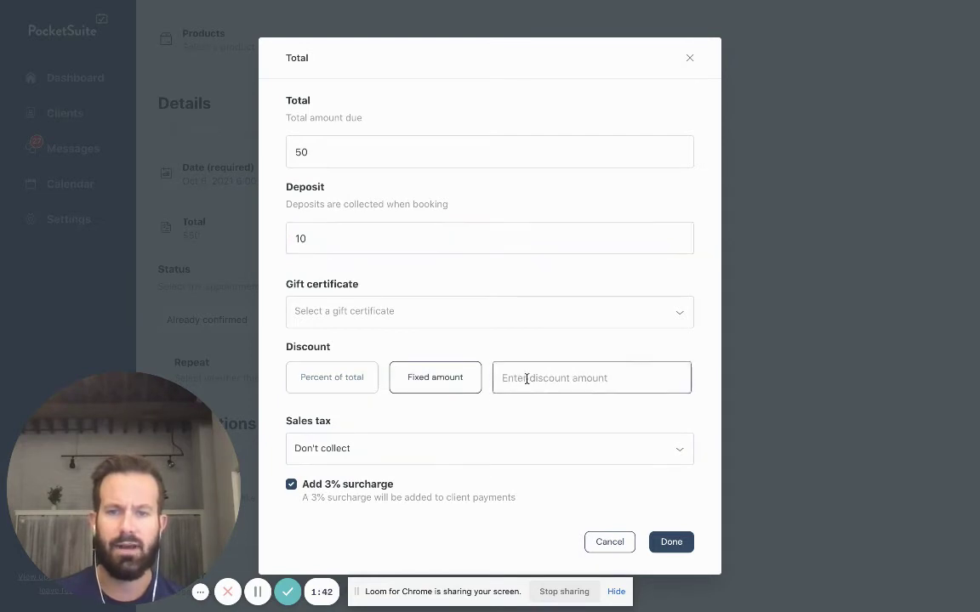
pyautogui.write('5')
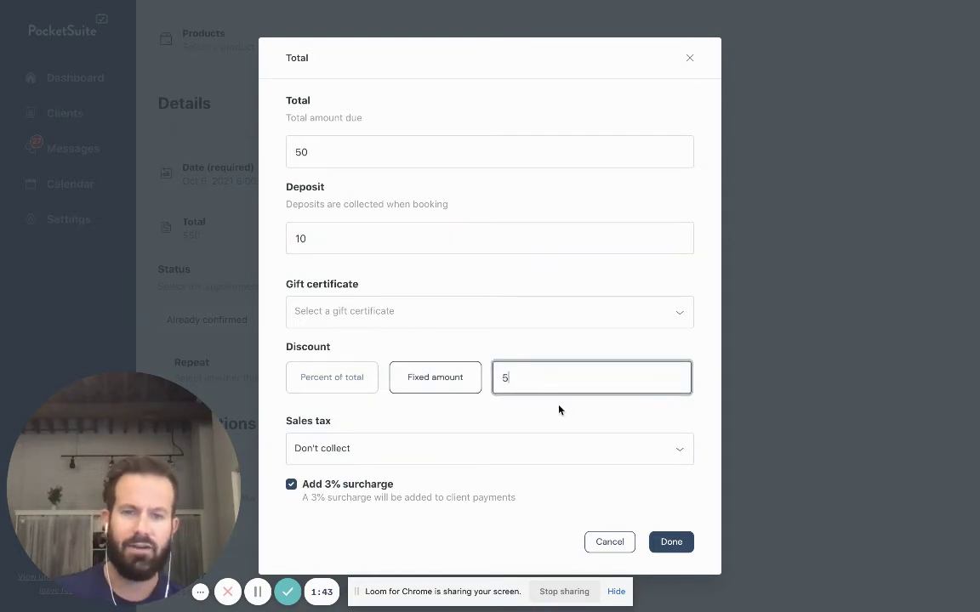
pyautogui.click(673, 539)
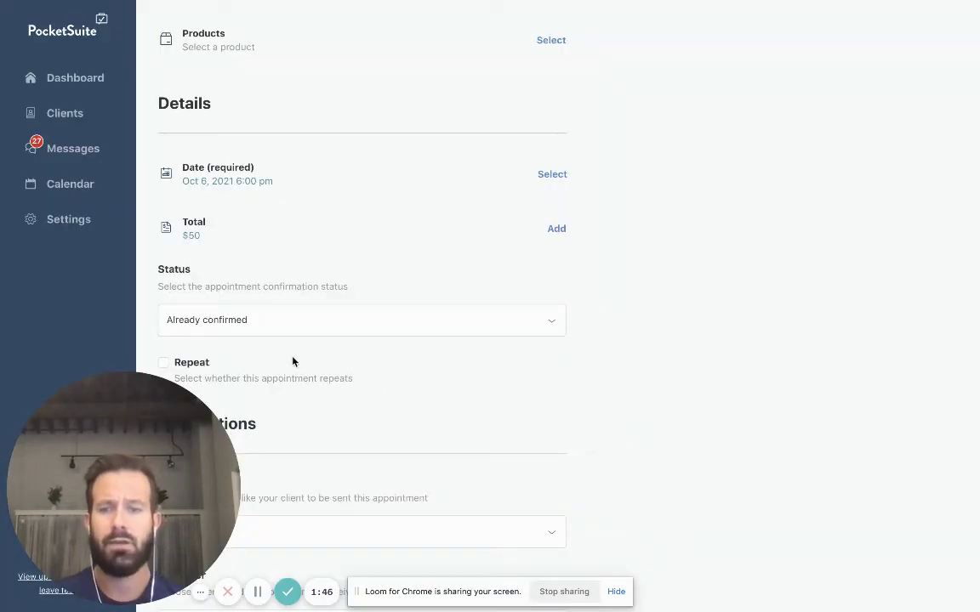
pyautogui.scroll(-4, 294, 362)
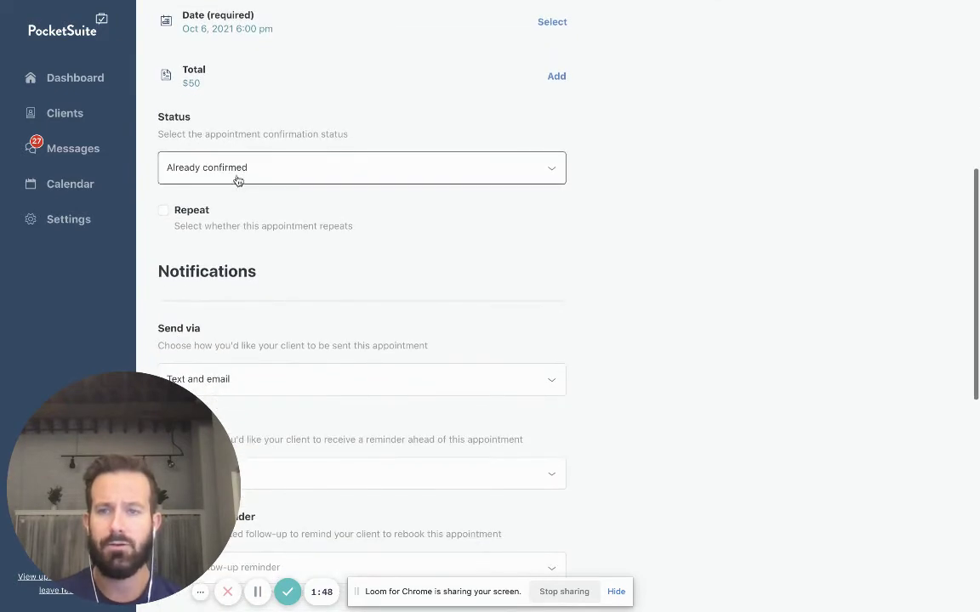
pyautogui.click(239, 178)
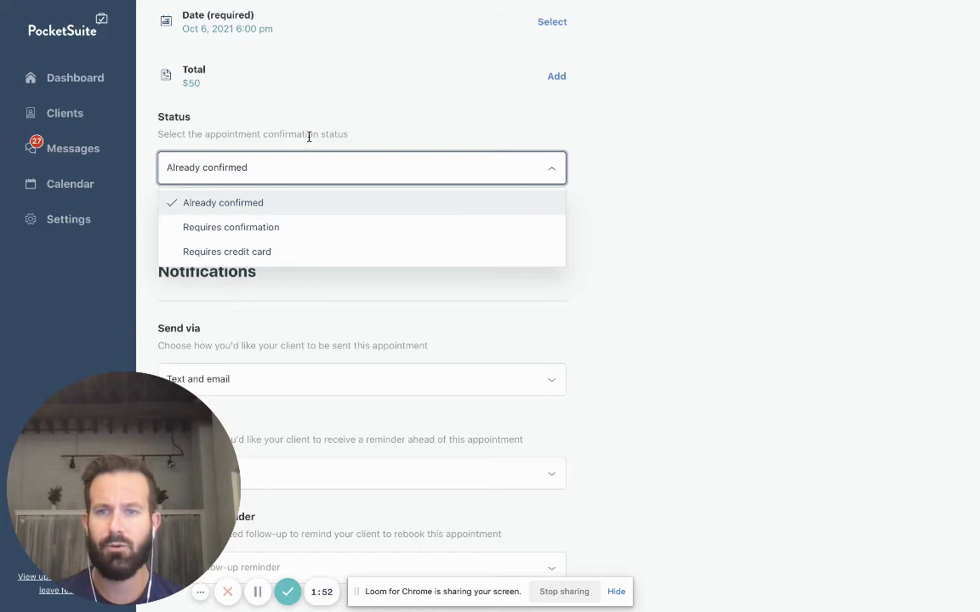
# Step: Set the appointment to be sent via text message
pyautogui.click(315, 347)
pyautogui.click(267, 384)
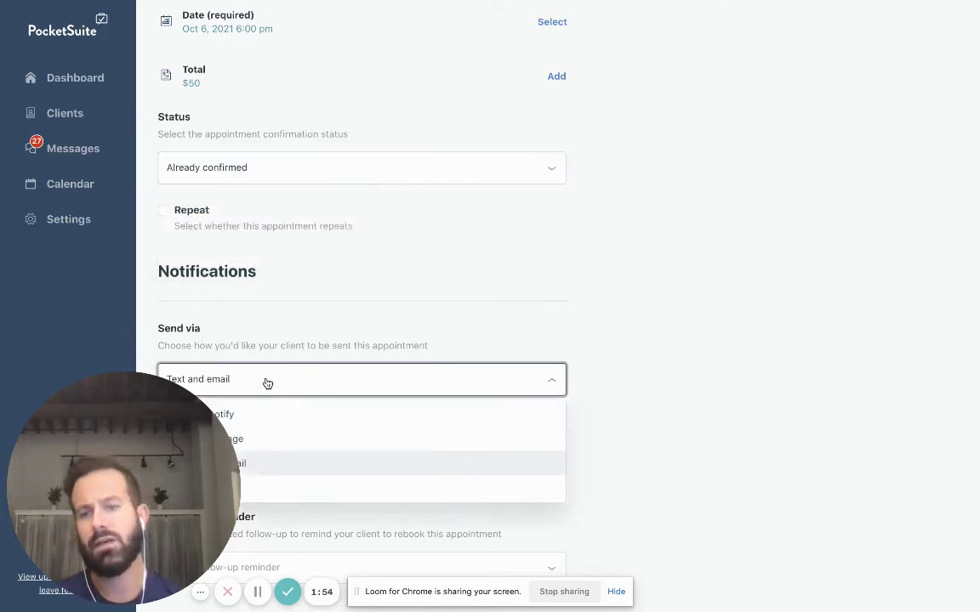
pyautogui.scroll(-2, 267, 383)
pyautogui.click(265, 358)
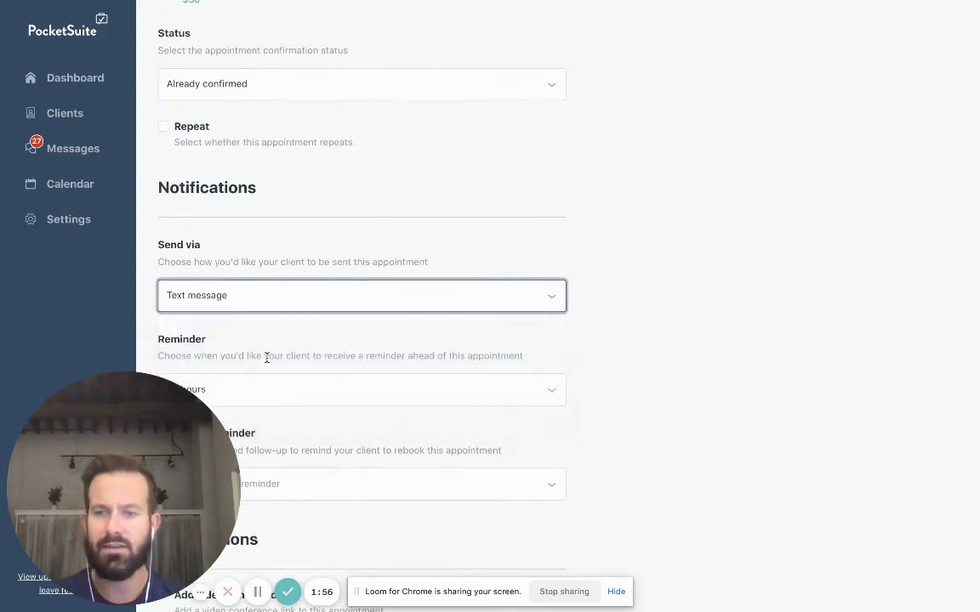
# Step: Set the follow-up reminder to 4 weeks
pyautogui.scroll(-2, 266, 358)
pyautogui.scroll(-1, 245, 308)
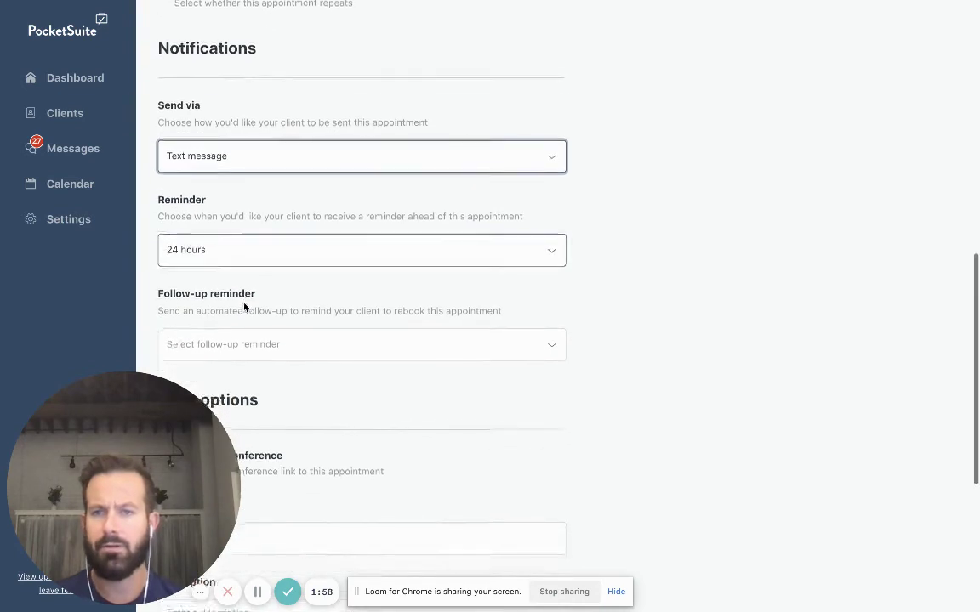
pyautogui.scroll(-1, 226, 315)
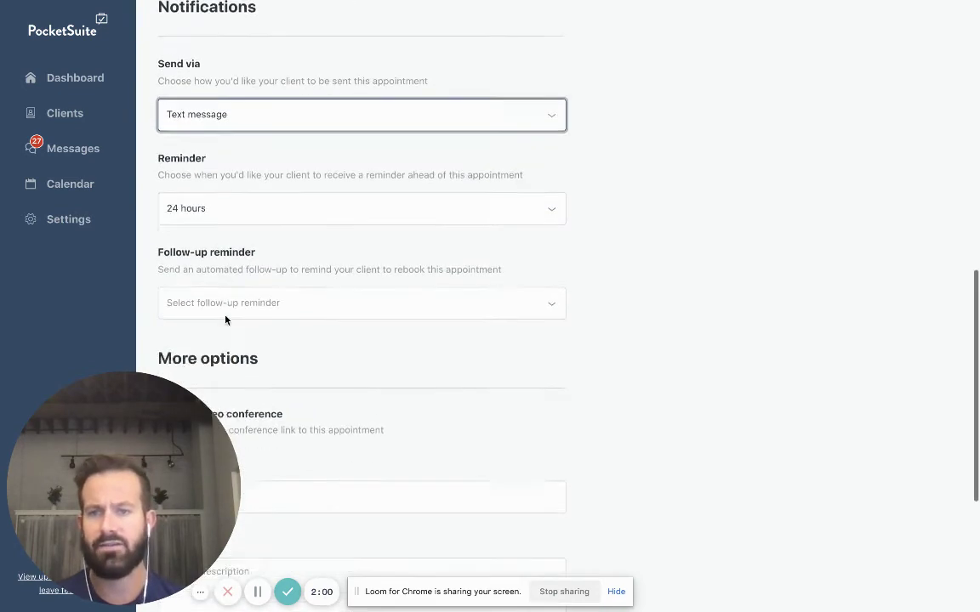
pyautogui.scroll(-1, 225, 320)
pyautogui.click(239, 280)
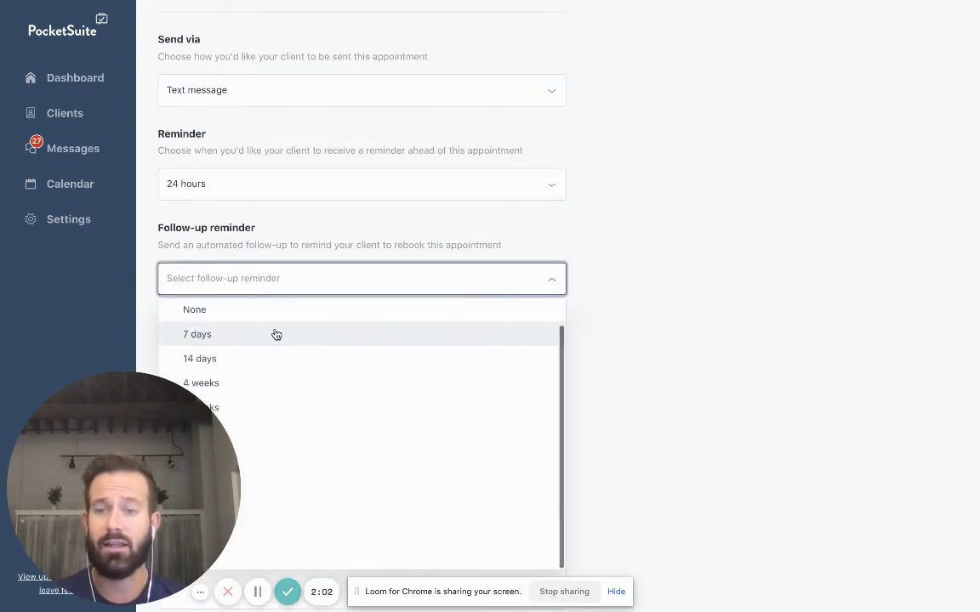
pyautogui.click(286, 384)
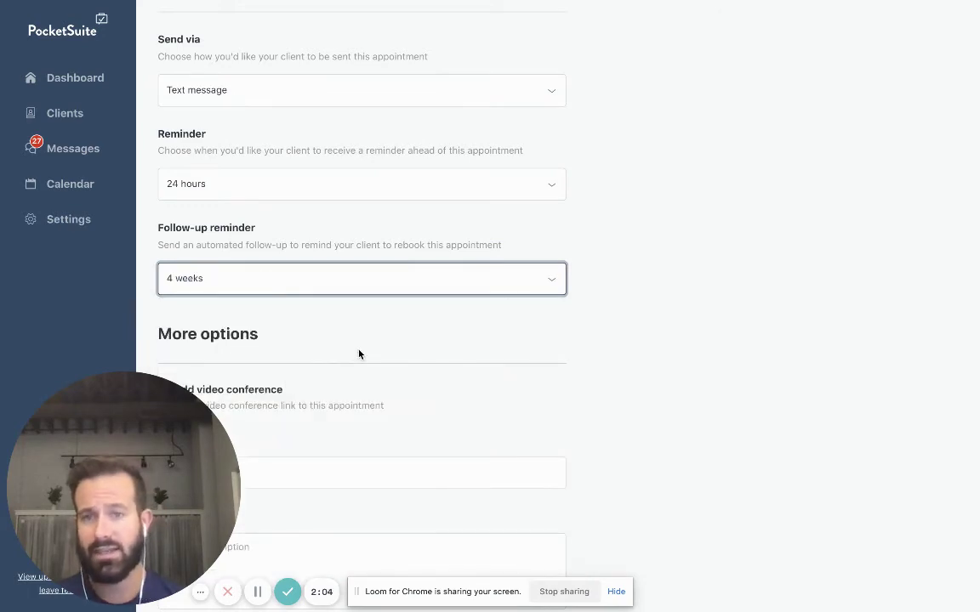
pyautogui.scroll(-3, 359, 353)
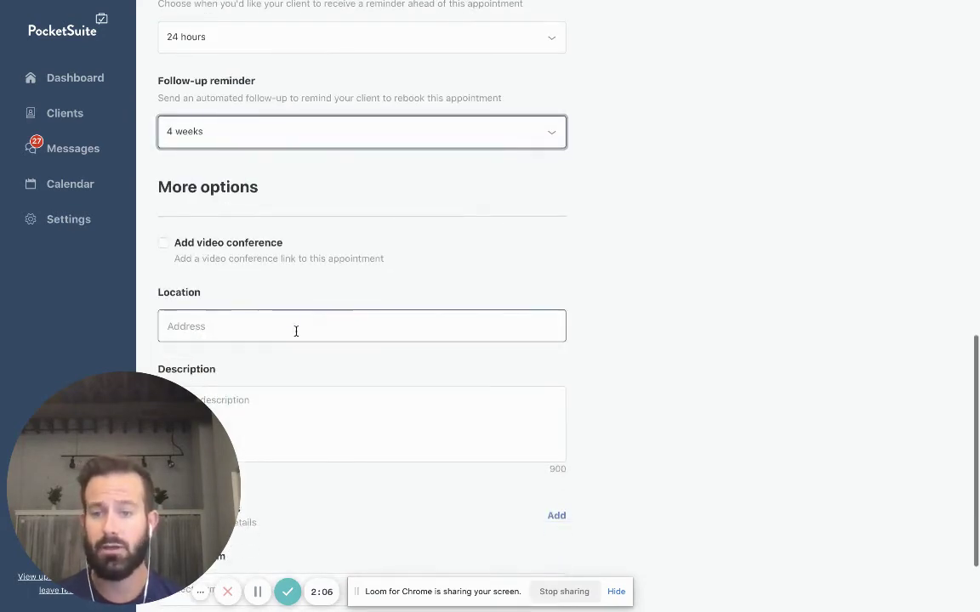
pyautogui.scroll(-2, 214, 262)
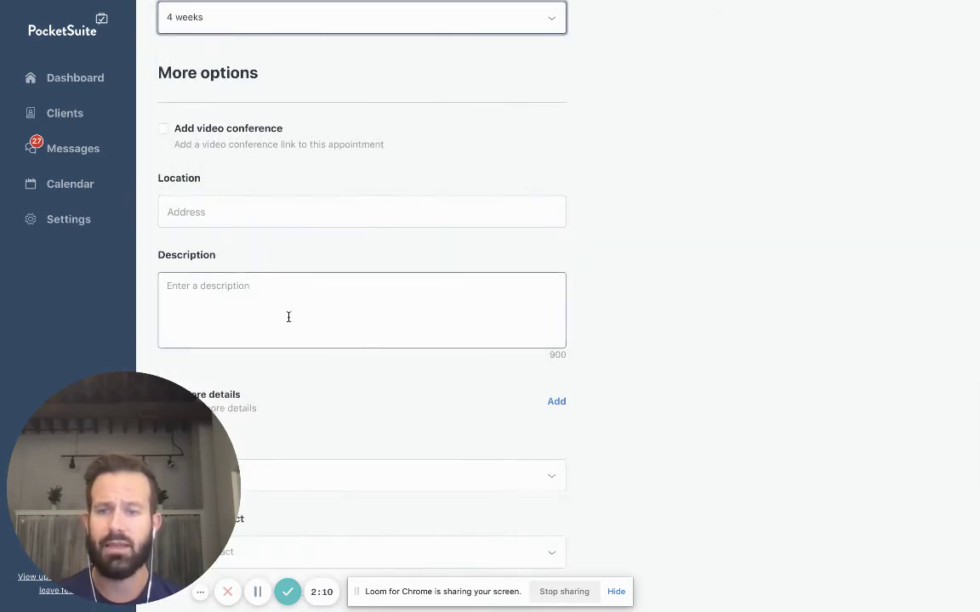
# Step: Attach the Intake Form and select a contract for the appointment
pyautogui.click(393, 473)
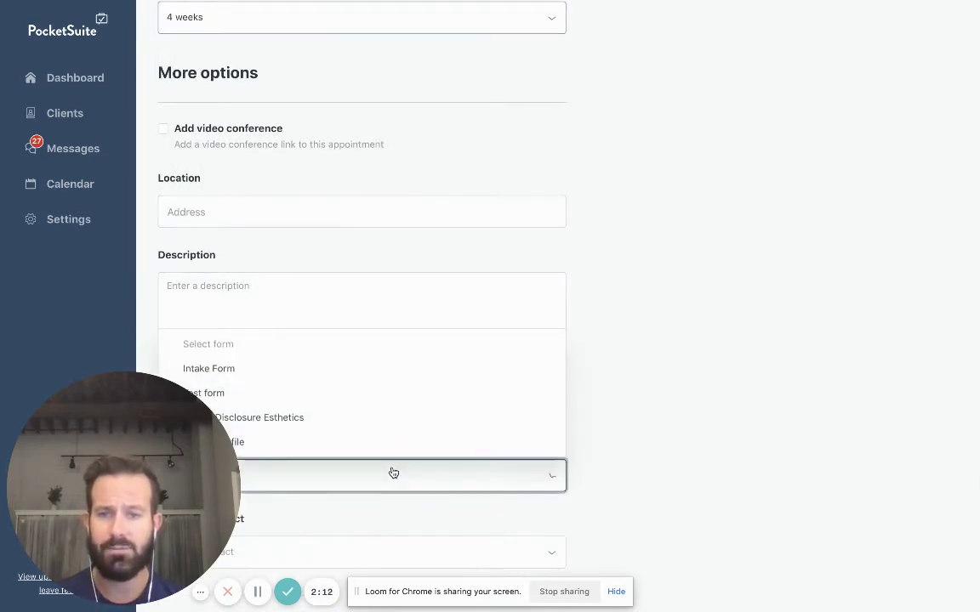
pyautogui.click(365, 373)
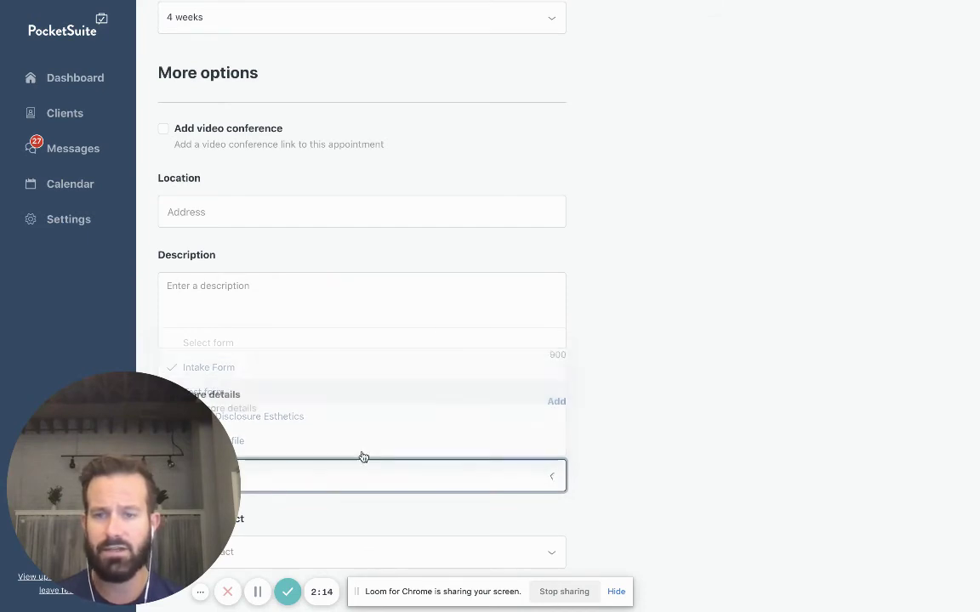
pyautogui.click(361, 551)
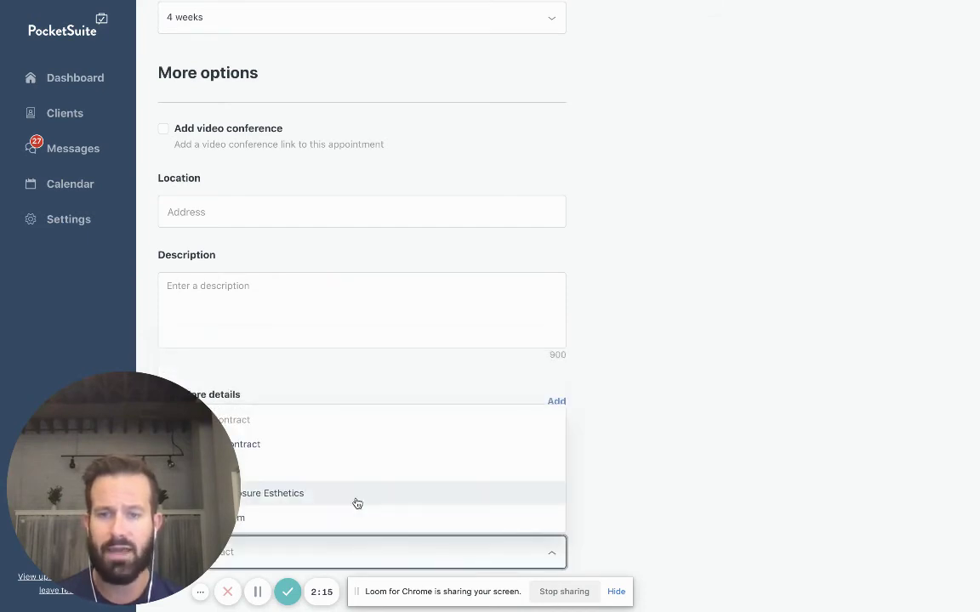
pyautogui.click(366, 453)
pyautogui.click(616, 591)
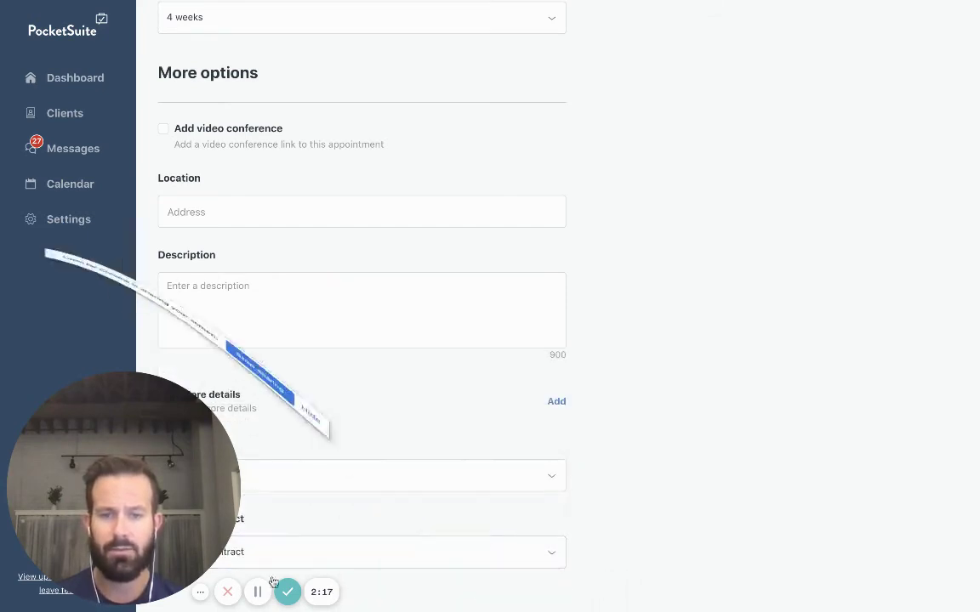
pyautogui.scroll(15, 476, 366)
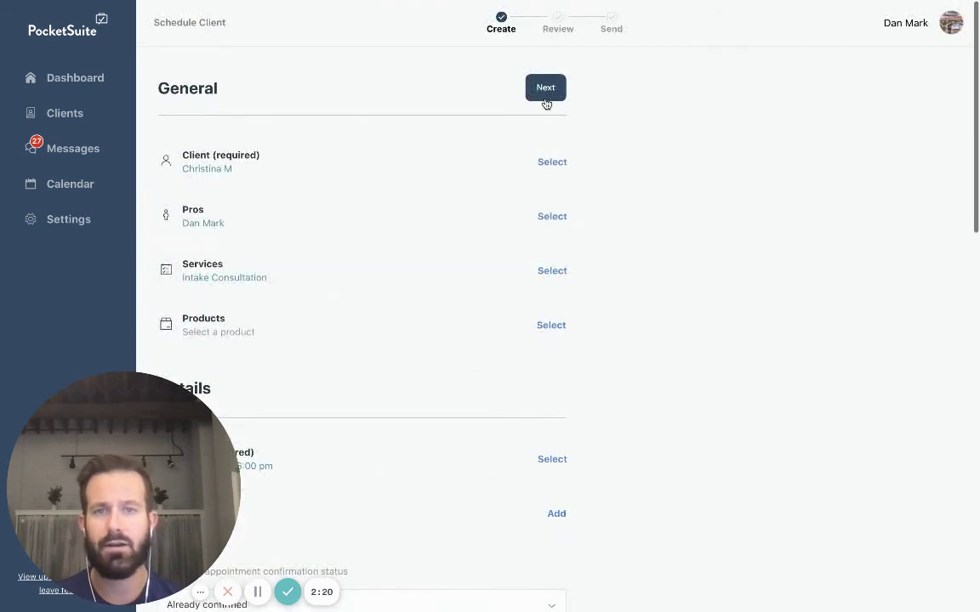
# Step: Review the Oct 6th 6:00–8:00 pm booking, checking its items and the pro's details
pyautogui.click(545, 89)
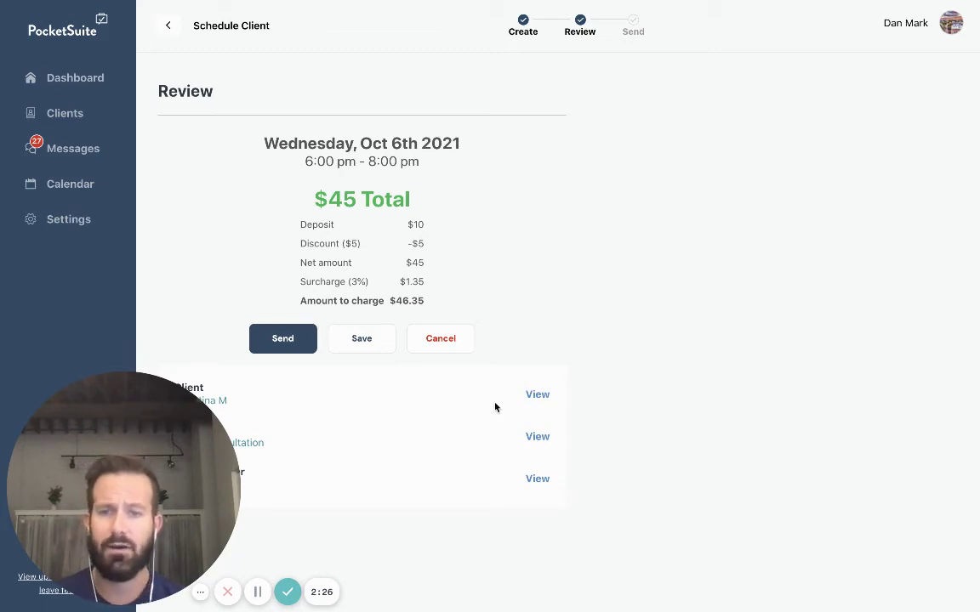
pyautogui.click(538, 437)
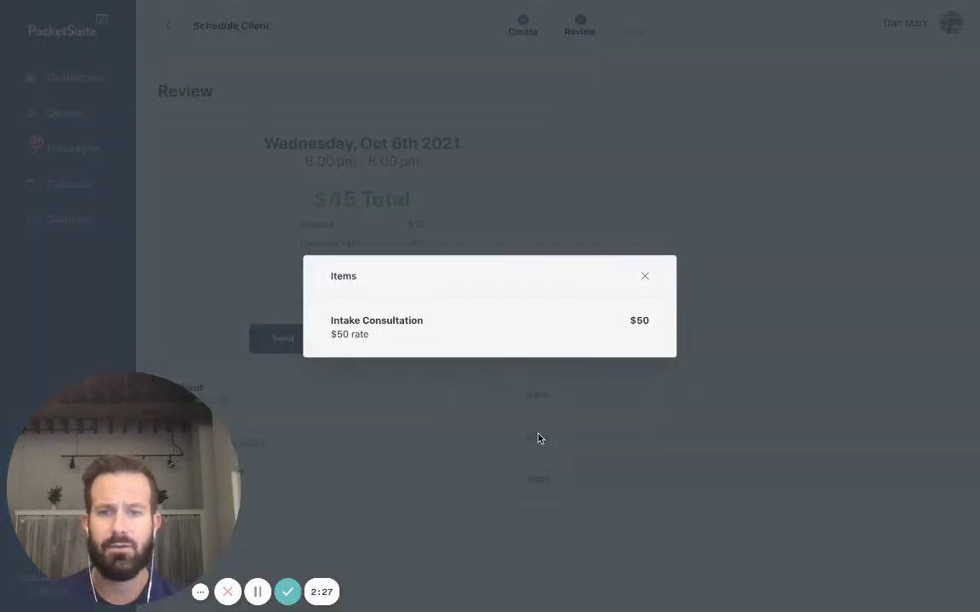
pyautogui.click(579, 446)
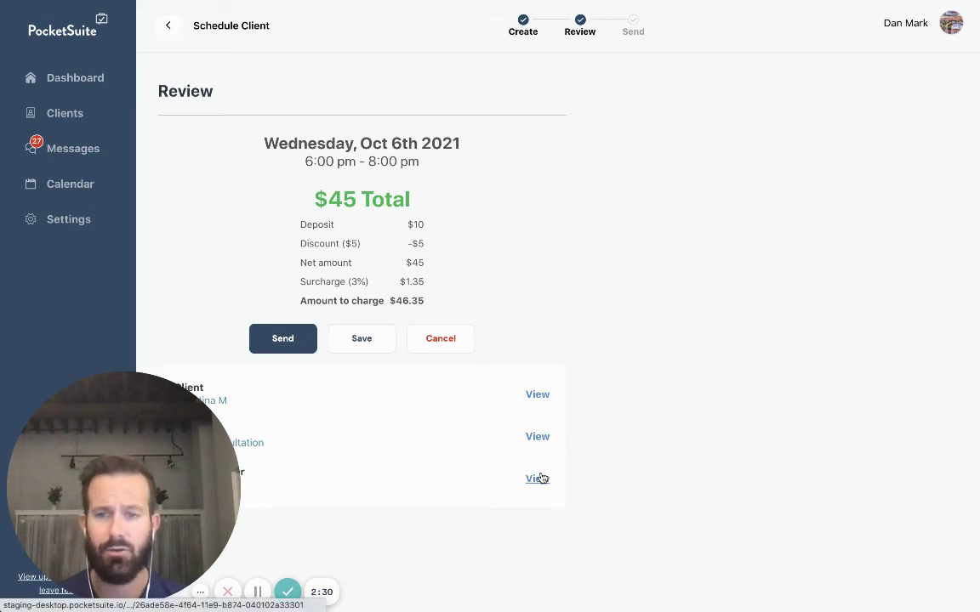
pyautogui.click(541, 478)
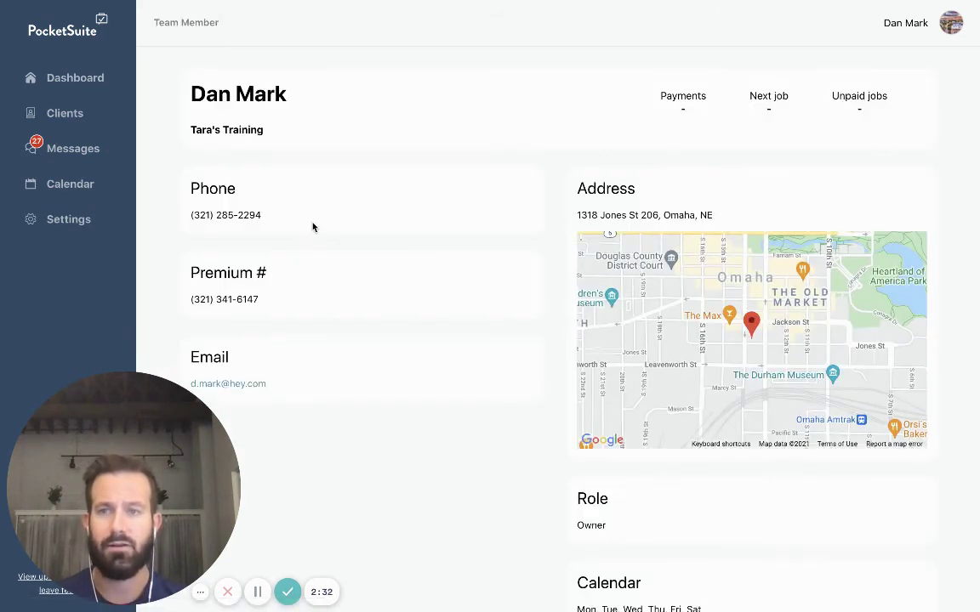
pyautogui.hscroll(-5, 313, 221)
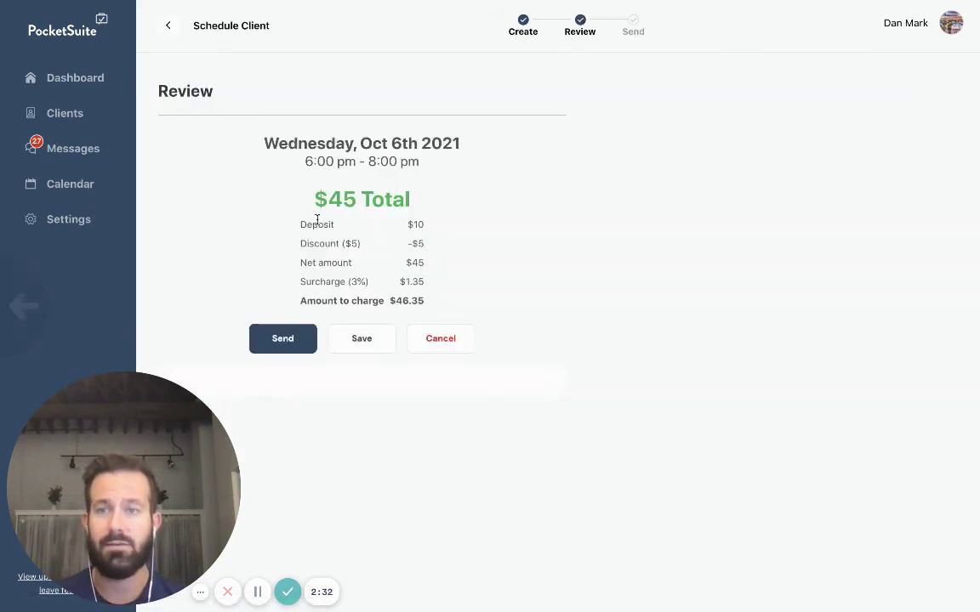
# Step: Send the appointment to the client and confirm it
pyautogui.click(297, 341)
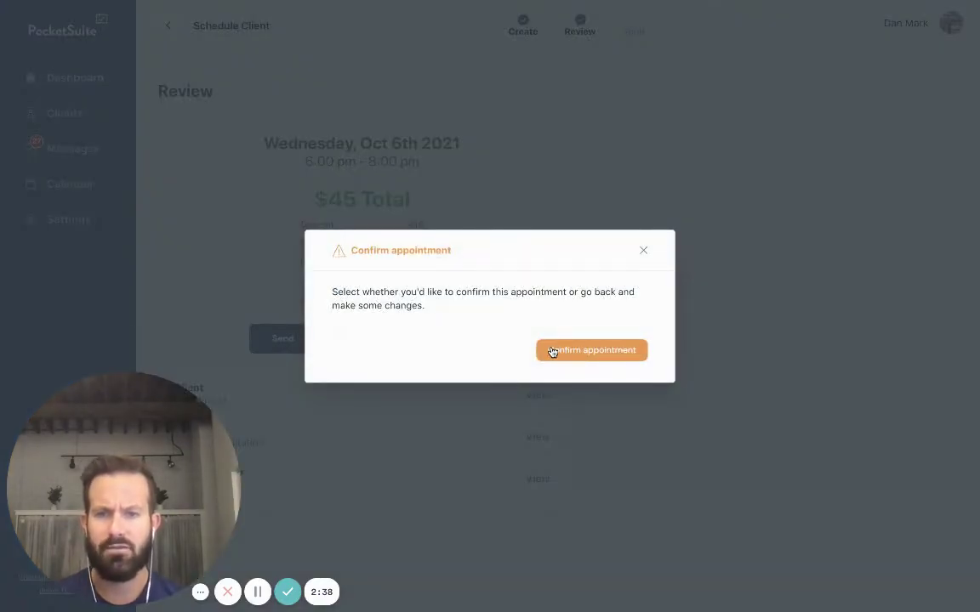
pyautogui.click(551, 351)
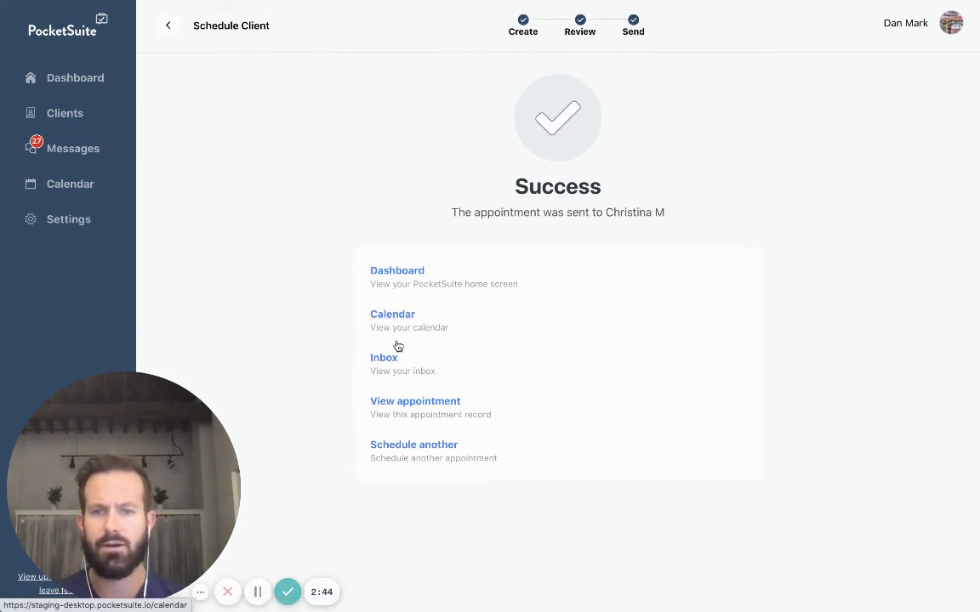
# Step: Edit the sent appointment and move it to the Thursday, Oct 7th 8:00 am slot
pyautogui.click(396, 405)
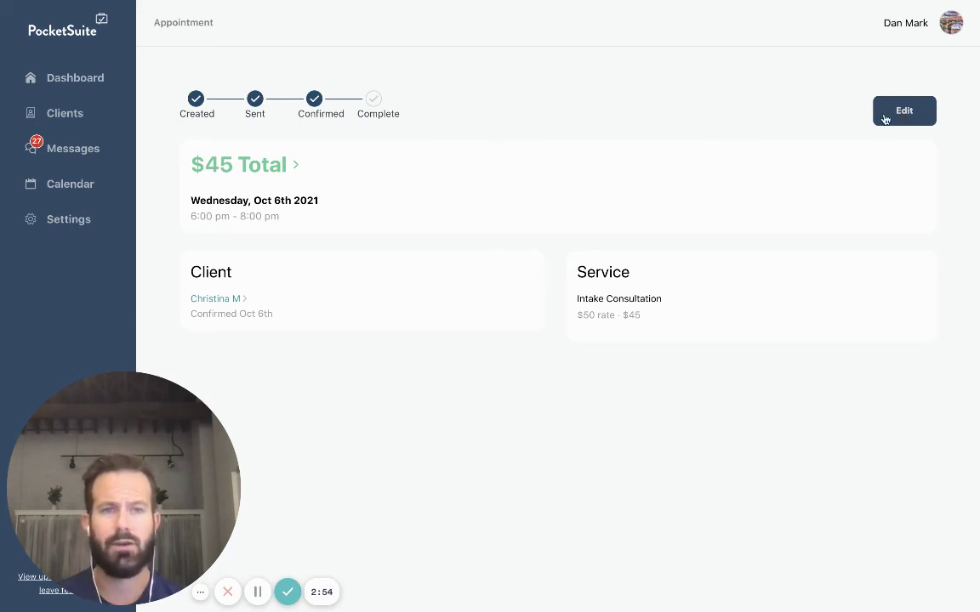
pyautogui.click(884, 119)
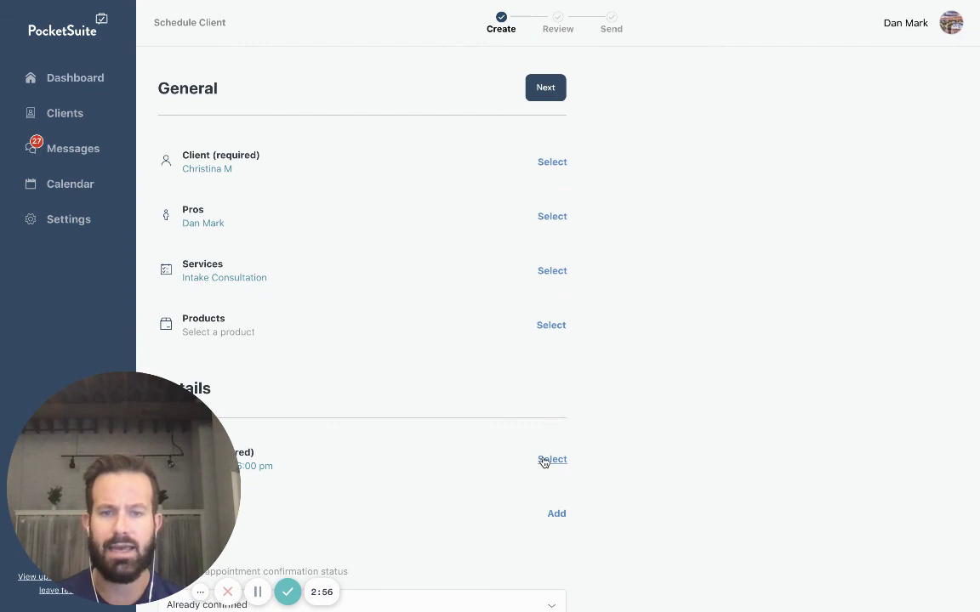
pyautogui.click(549, 460)
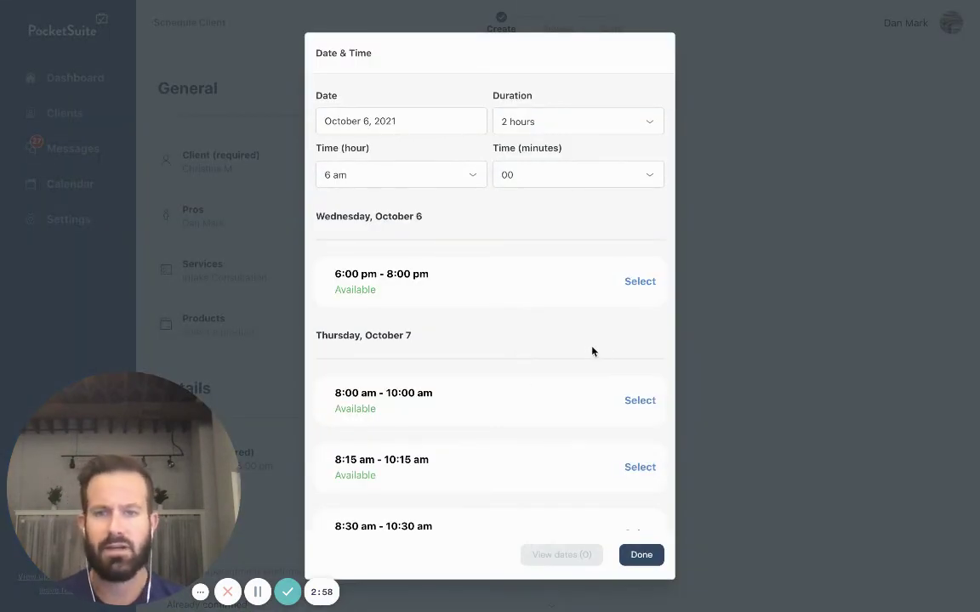
pyautogui.click(640, 400)
pyautogui.click(647, 554)
# Step: Review and save the appointment rescheduled to Thursday 8:00–10:00 am
pyautogui.click(547, 90)
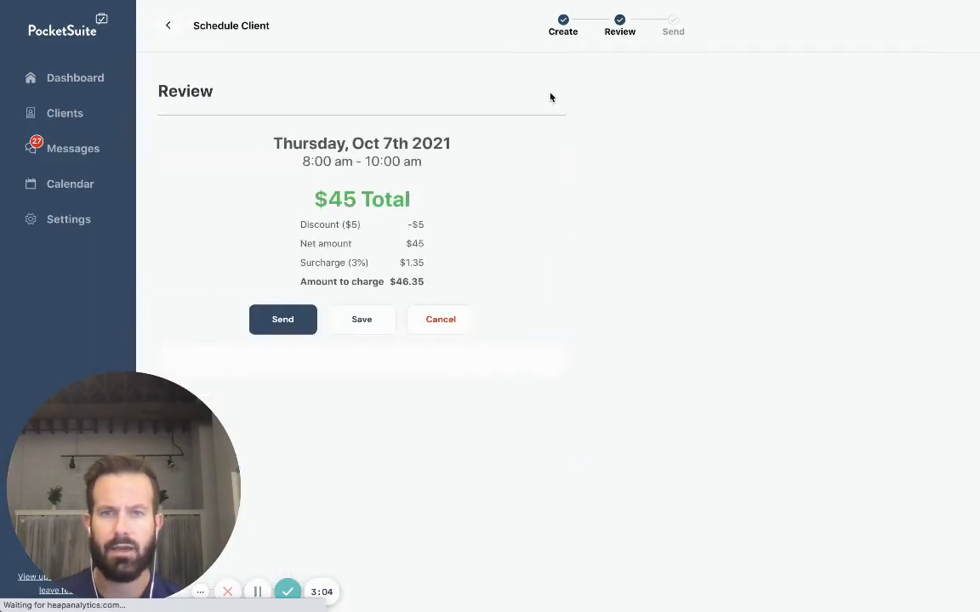
pyautogui.click(345, 319)
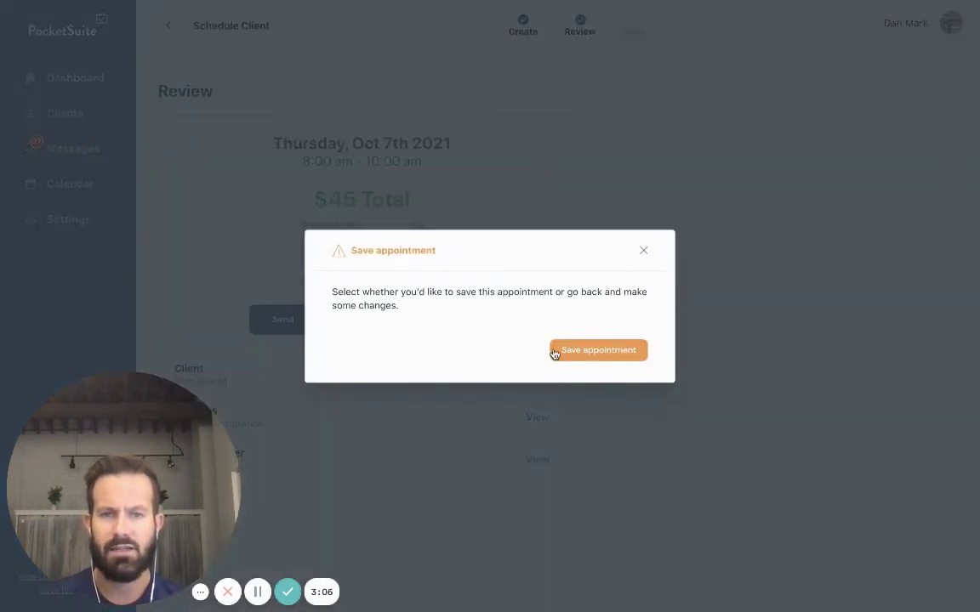
pyautogui.click(553, 352)
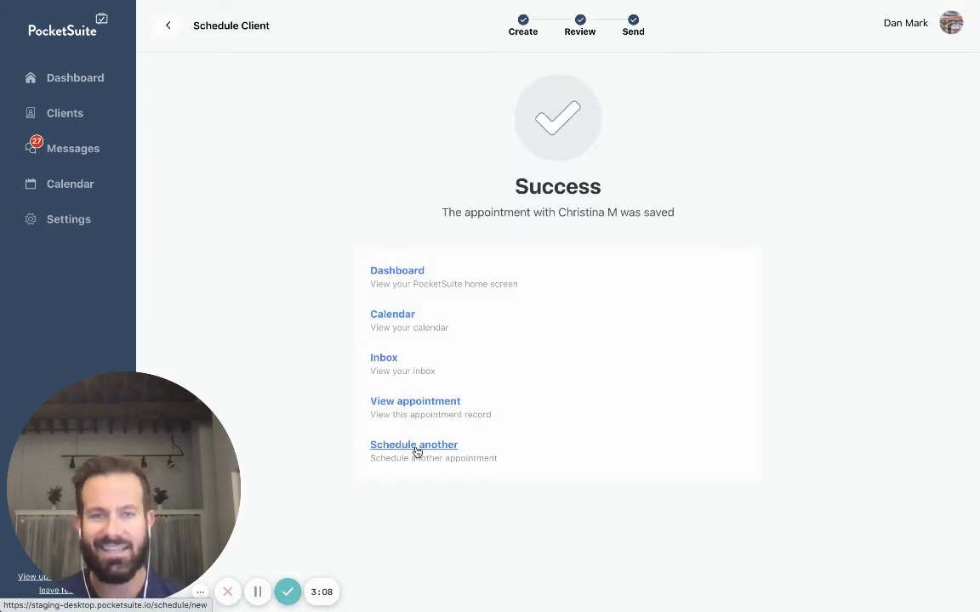